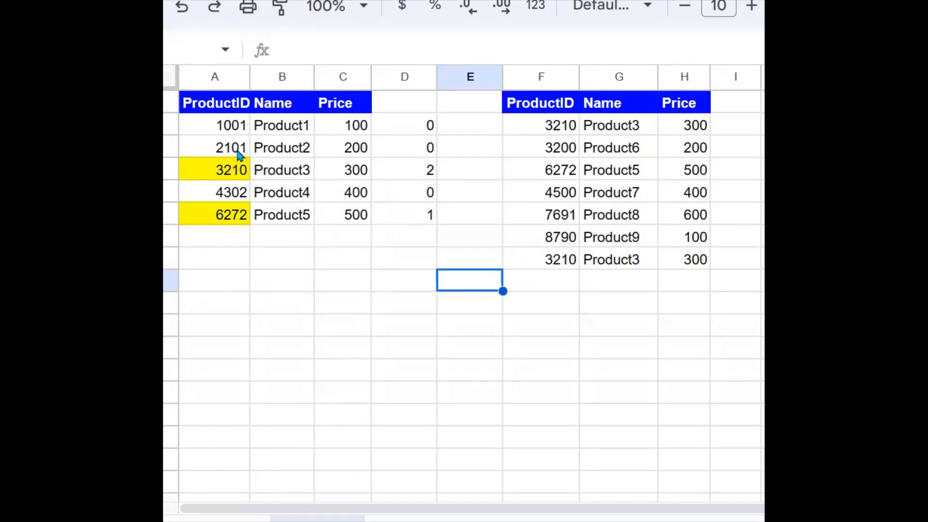
- Point out the Product2 row in the first table and the Product6 row in the second table
mouse_move(239, 150)
mouse_down()
mouse_move(435, 166)
mouse_move(435, 151)
mouse_move(368, 148)
mouse_up()
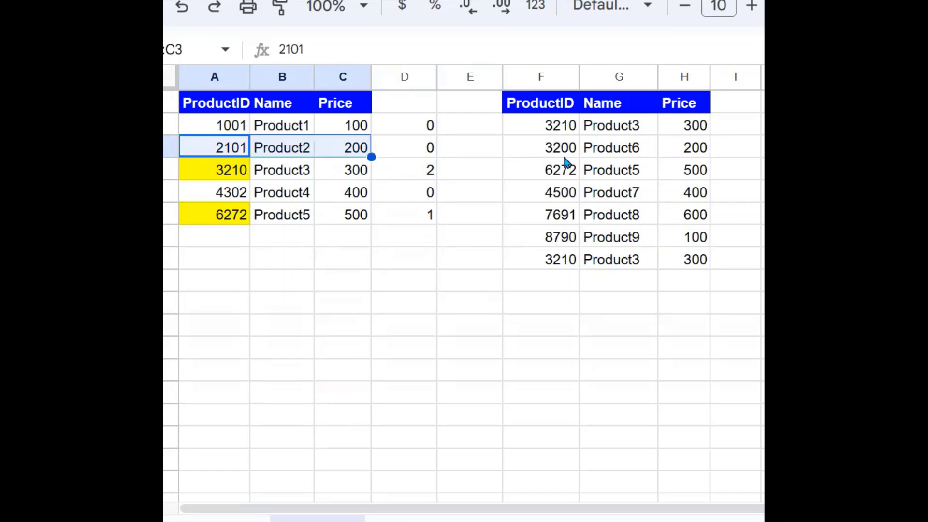
drag(565, 155, 700, 155)
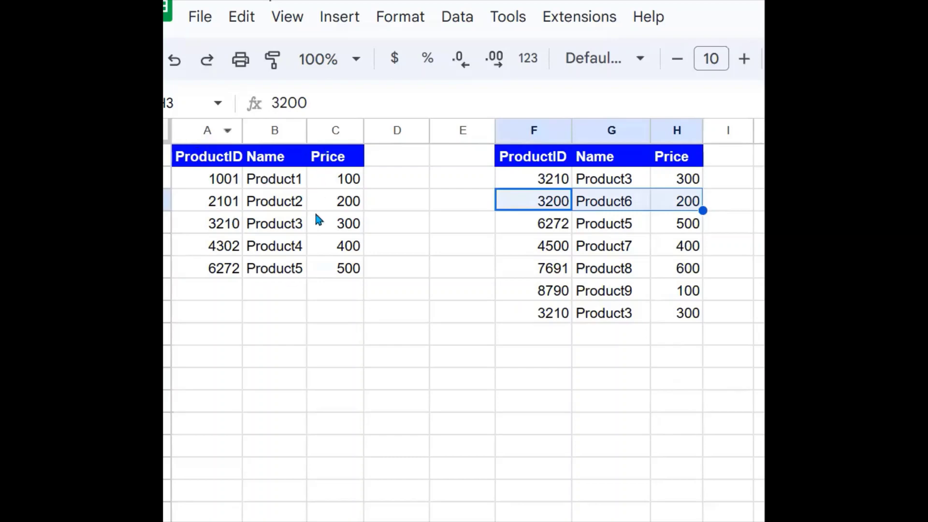
- Begin the formula =countifs( in cell D2 and show its argument help
click(372, 249)
click(419, 184)
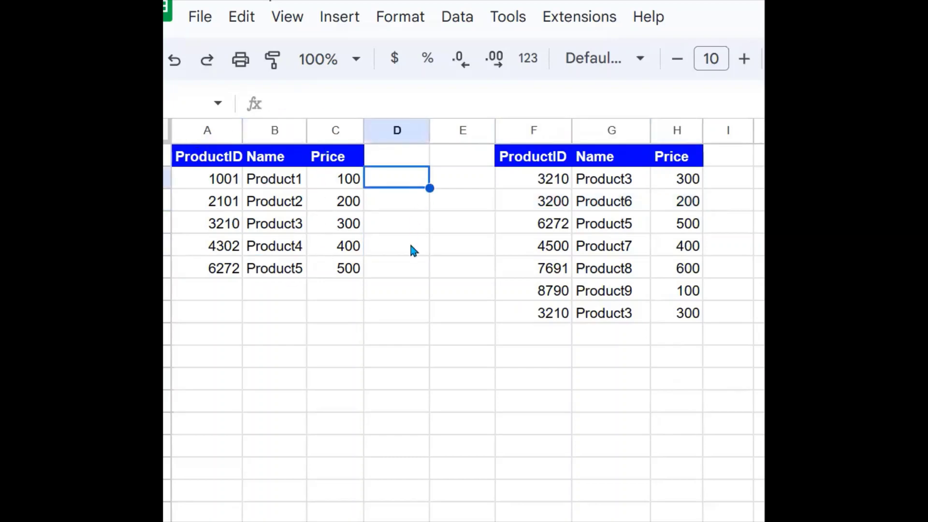
text(=coun)
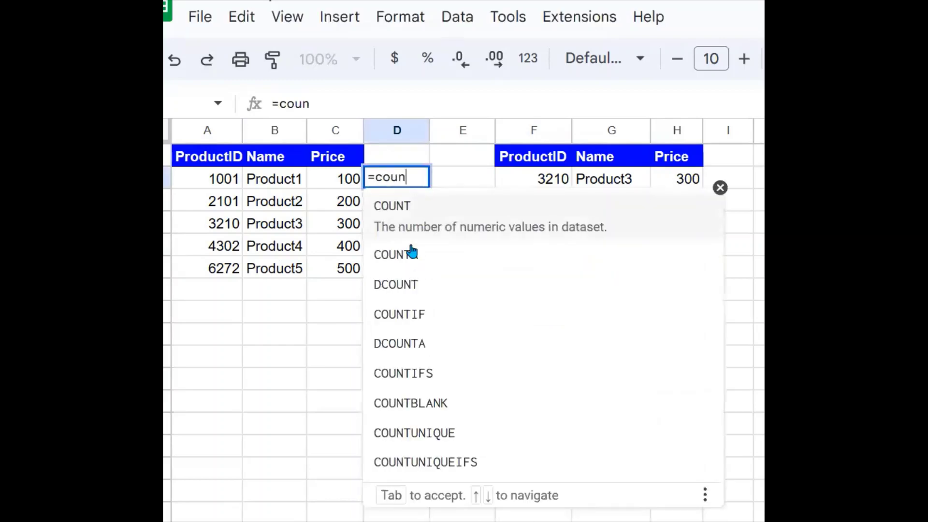
text(tifs)
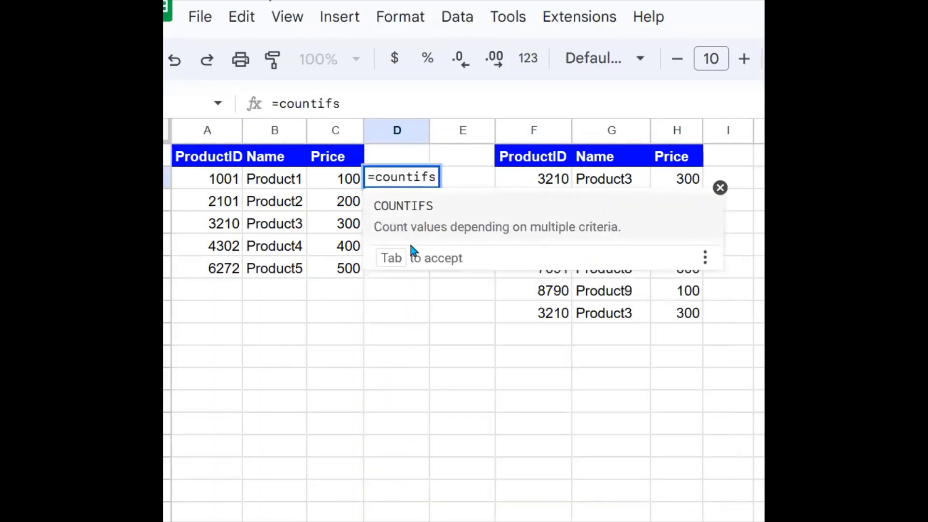
text(()
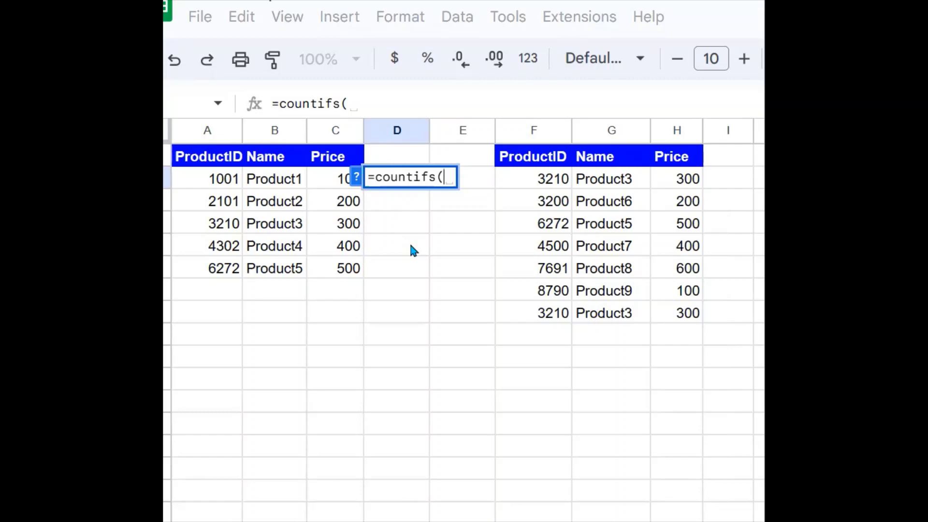
click(356, 178)
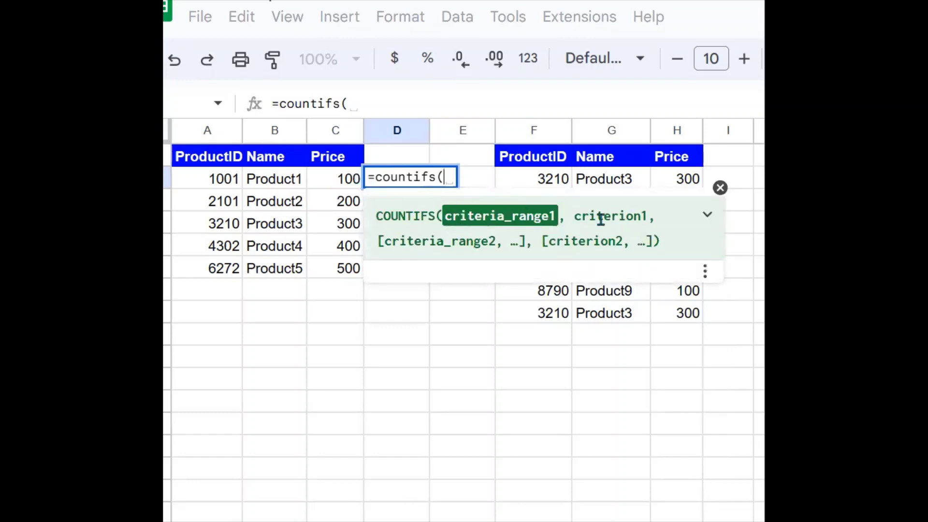
- Add the absolute ProductID range $F$2:$F with criterion A2 to the COUNTIFS formula
click(555, 180)
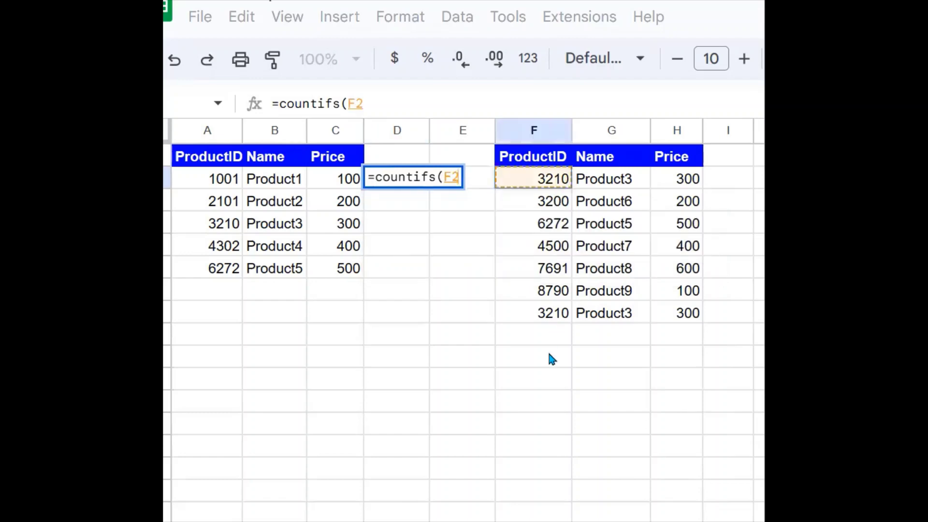
drag(552, 358, 561, 313)
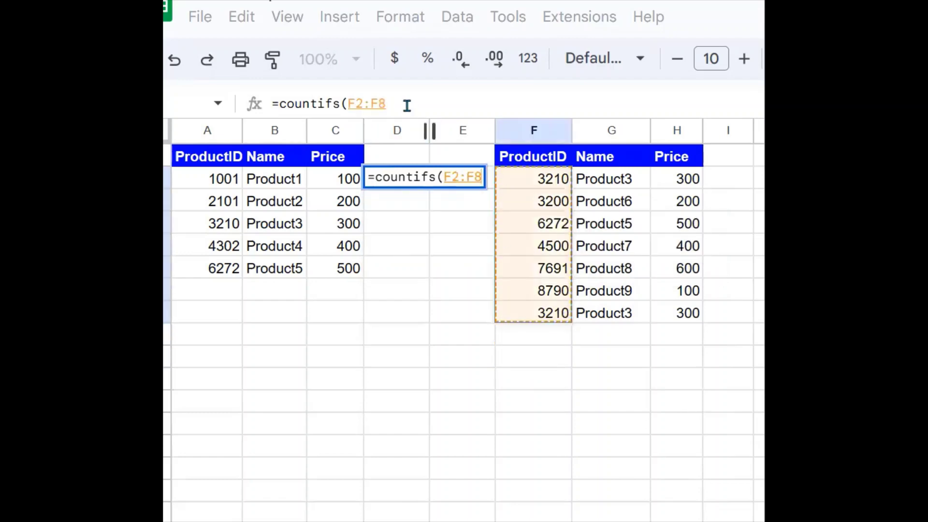
key(BackSpace)
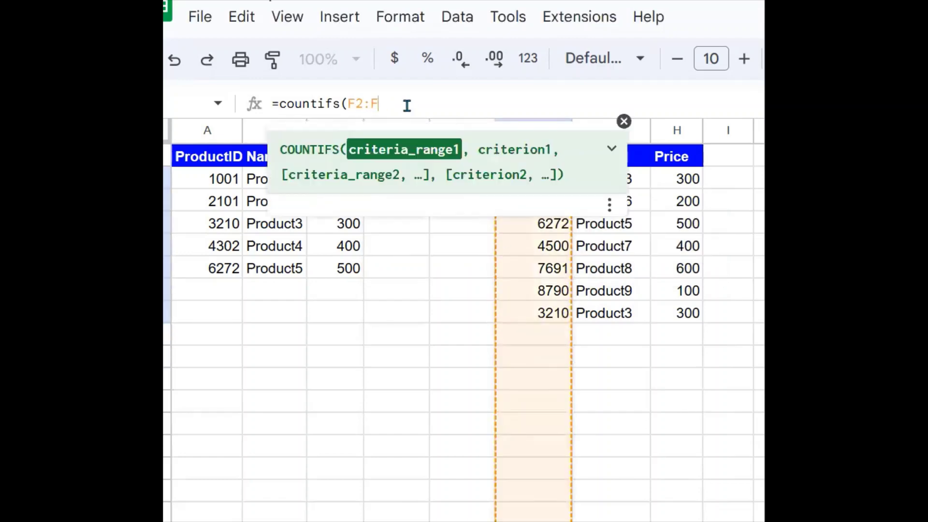
key(F4)
text(,)
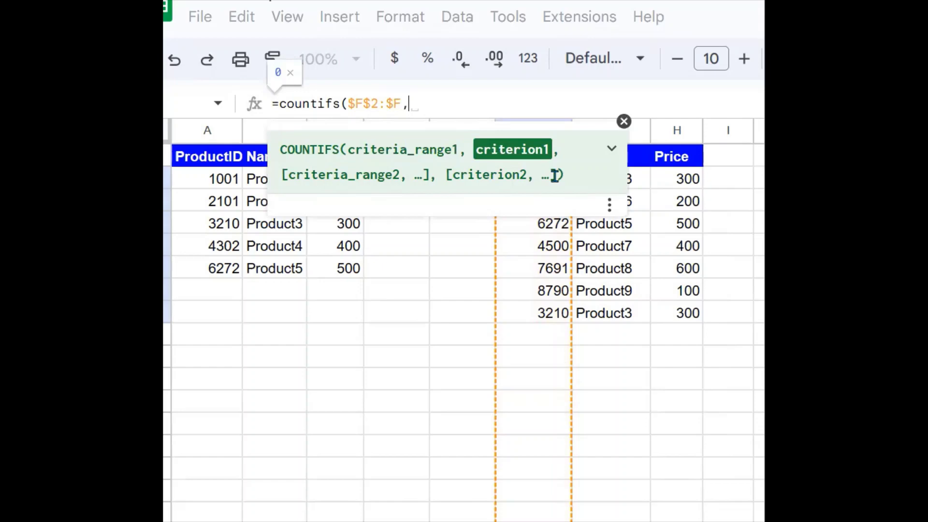
click(223, 183)
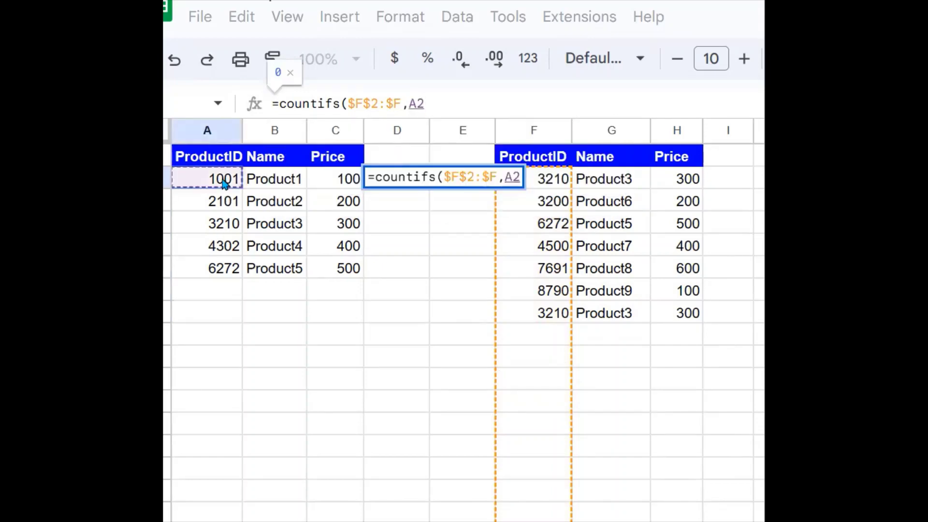
text(,)
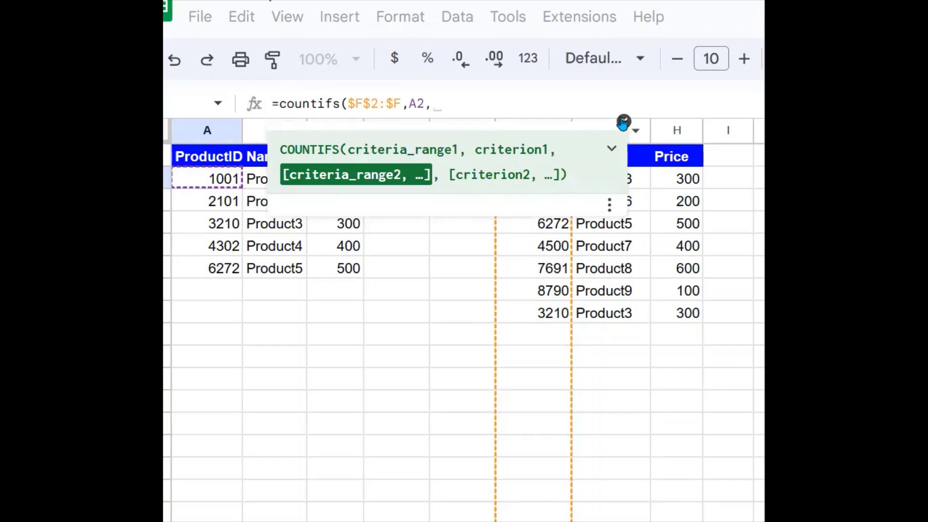
- Add the absolute Name range $G$2:$G with criterion B2
click(624, 122)
drag(618, 183, 617, 321)
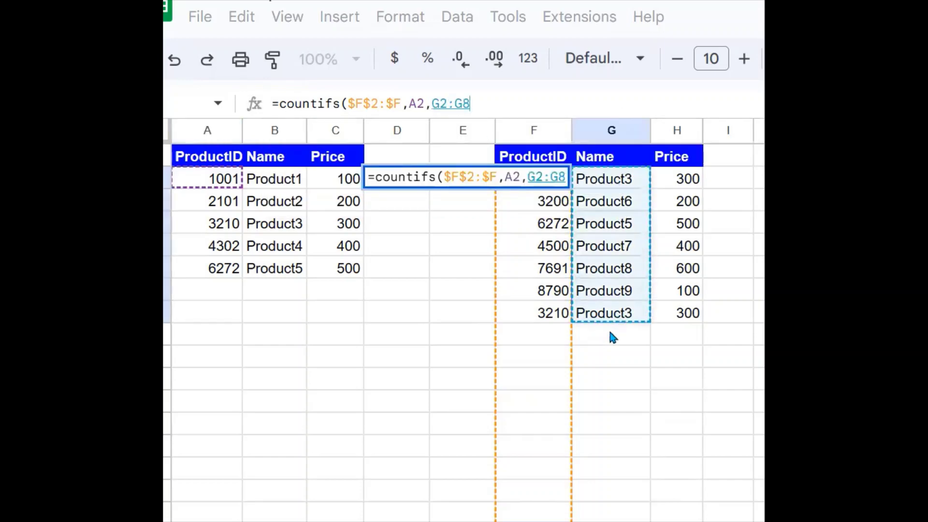
key(BackSpace)
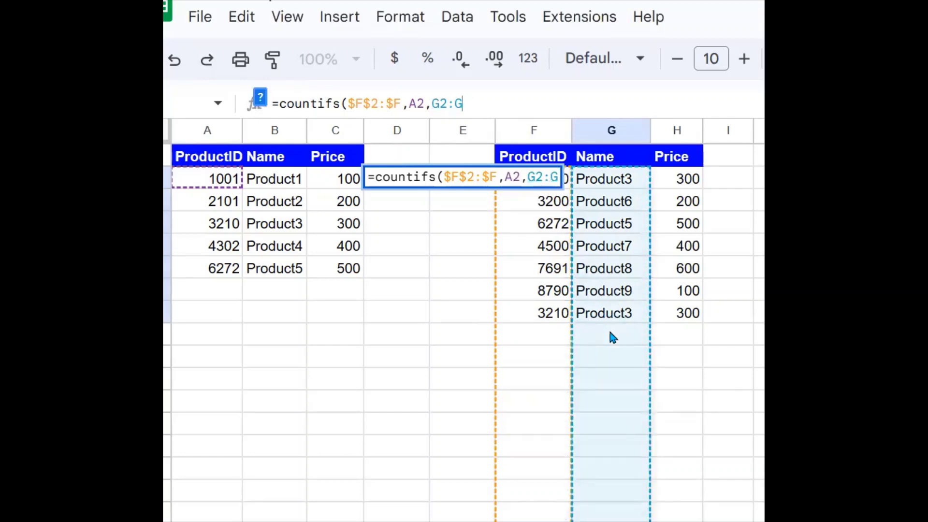
key(F4)
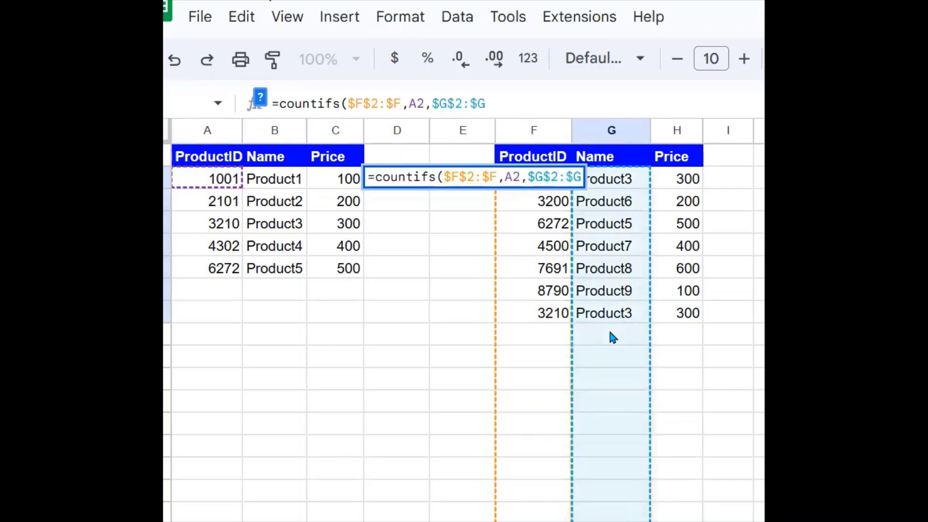
text(,)
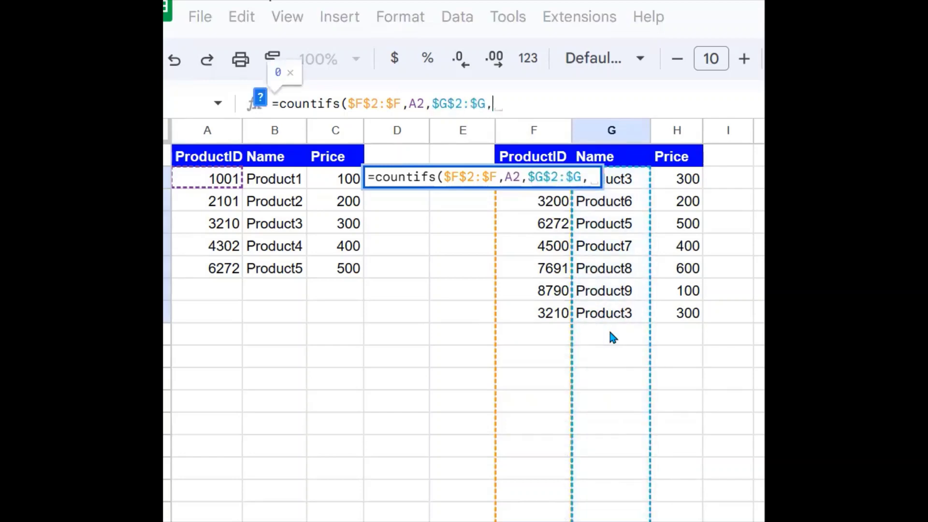
click(275, 187)
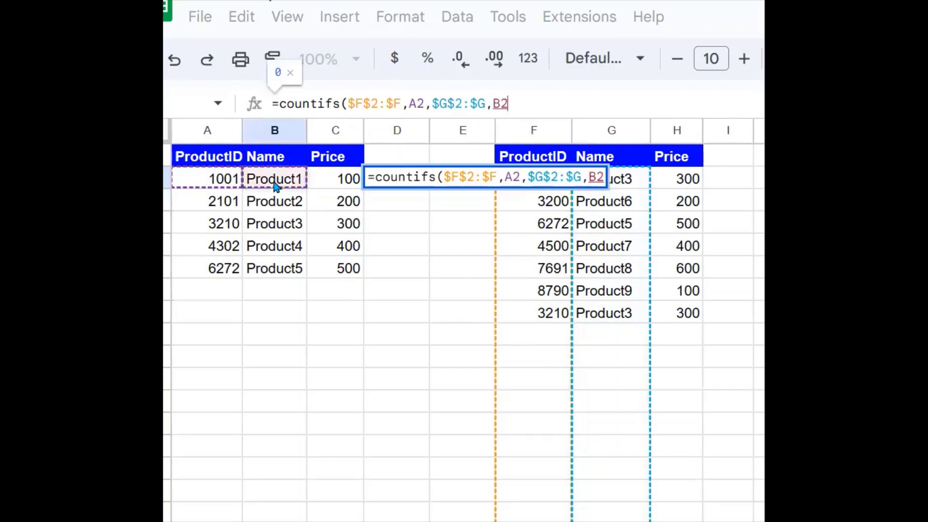
text(,)
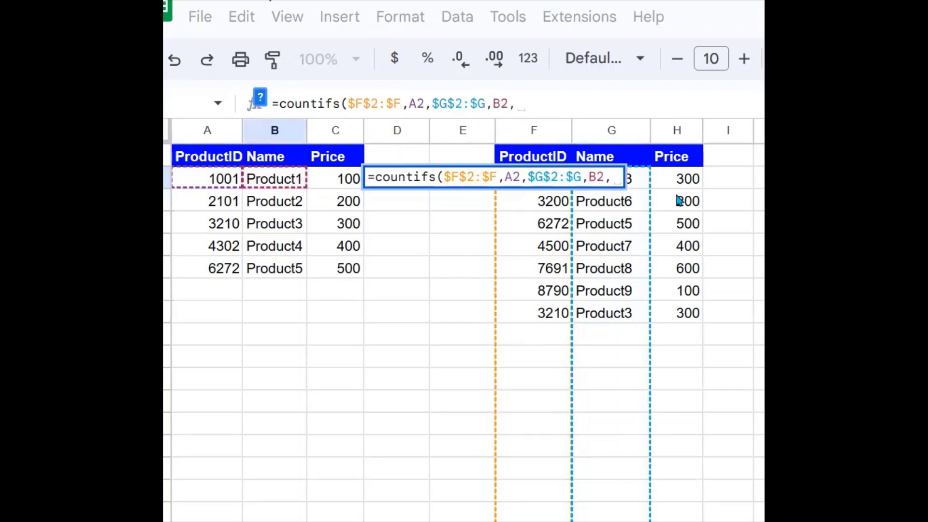
- Add the absolute Price range $H$2:$H and enter the formula, which returns #N/A
click(691, 181)
drag(691, 180, 683, 378)
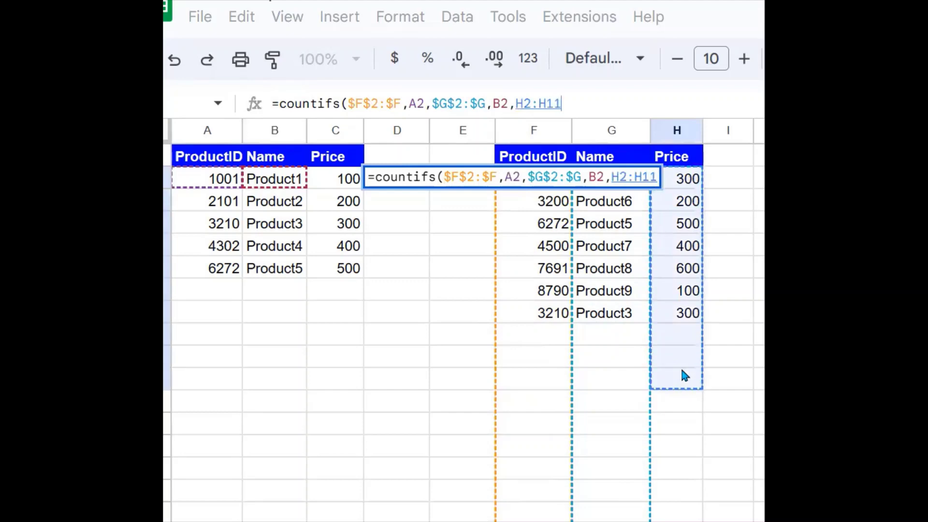
key(BackSpace)
key(BackSpace)
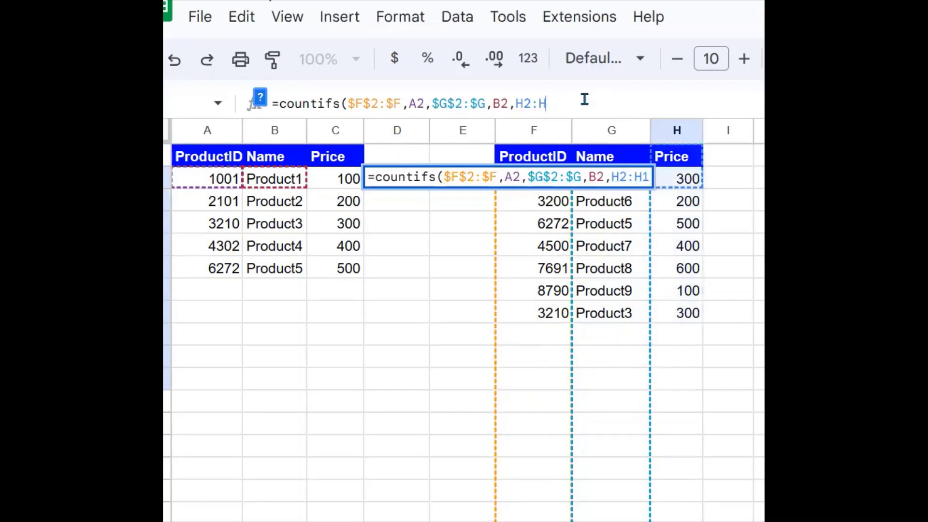
key(F4)
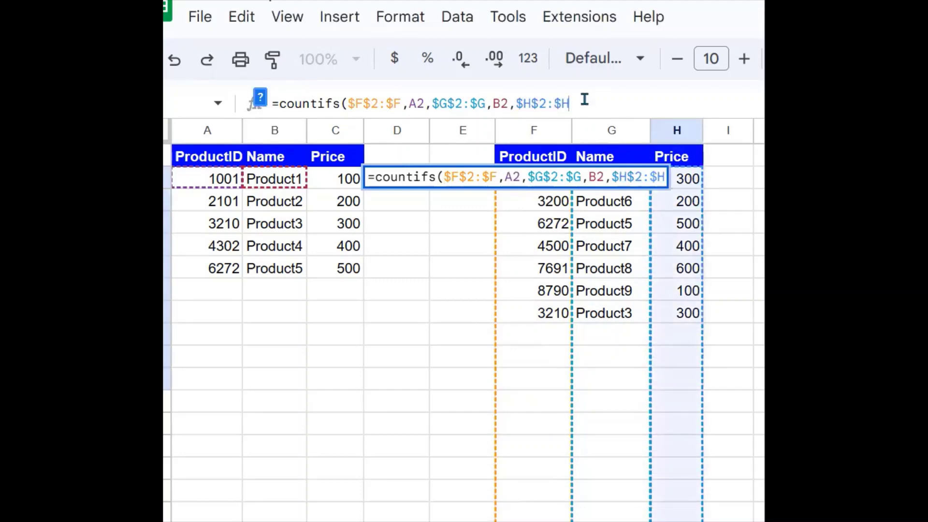
click(336, 188)
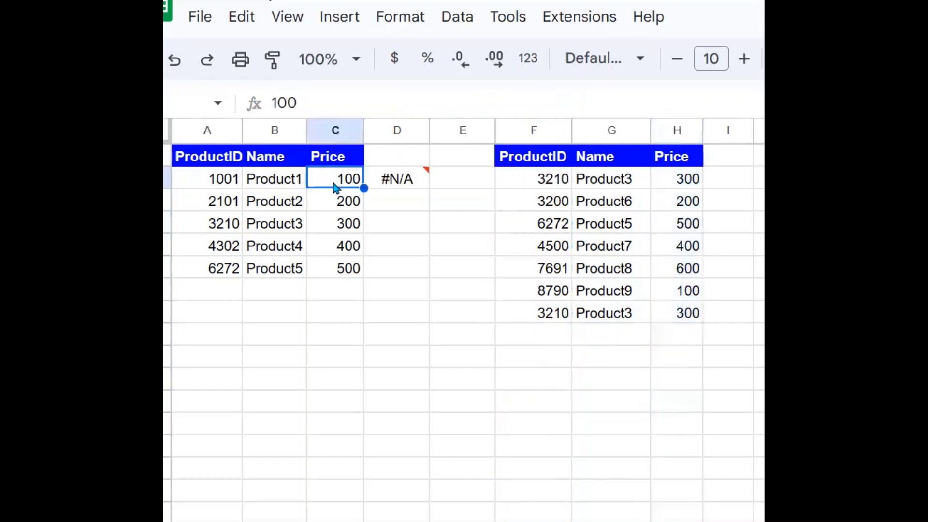
- Finish the D2 formula with C2 as the price criterion and autofill D3:D6, giving 0, 0, 2, 0, 1
click(647, 179)
click(413, 181)
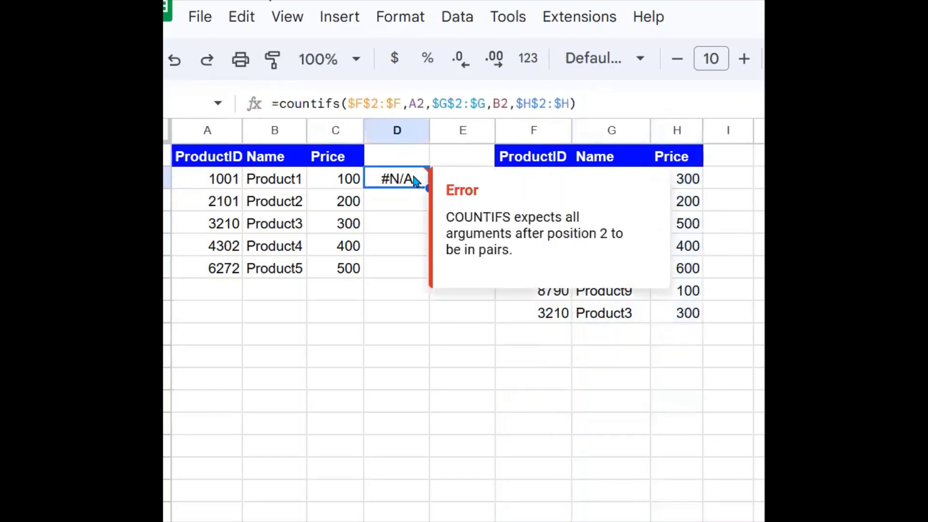
click(570, 104)
text(,)
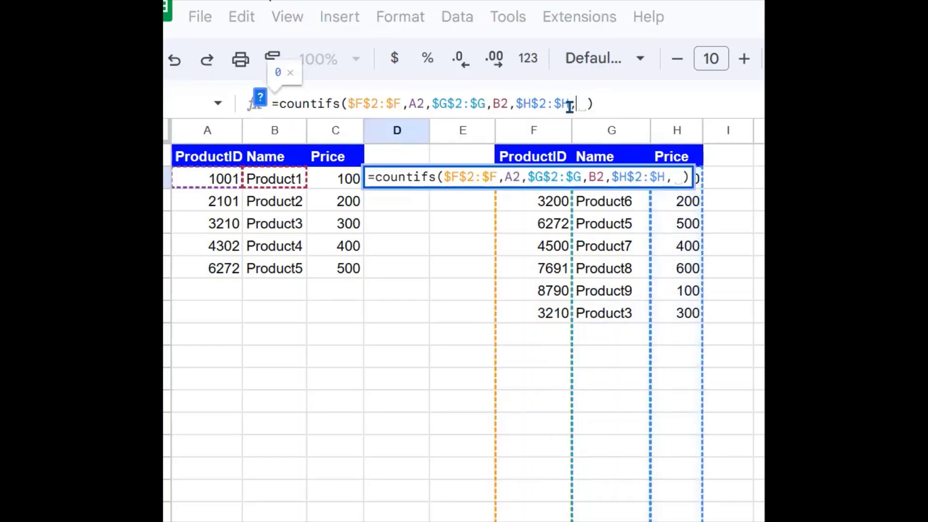
click(358, 188)
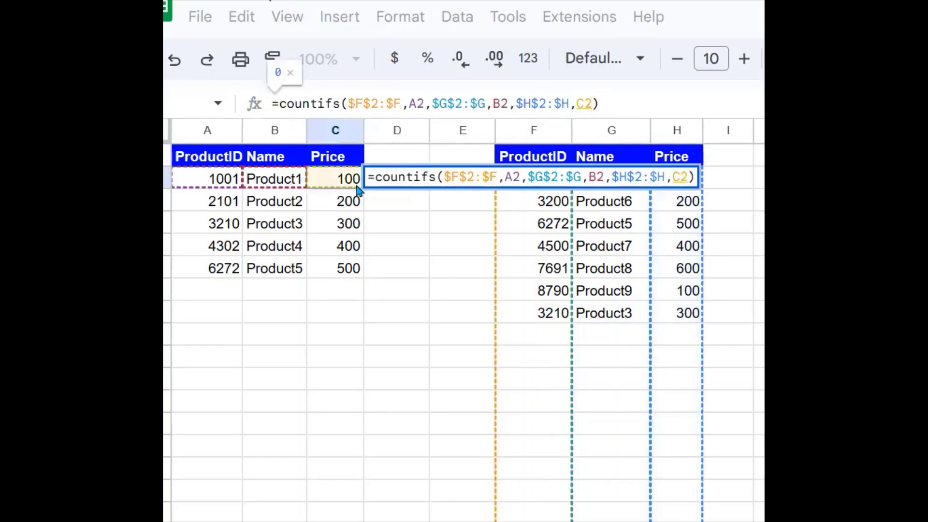
key(Return)
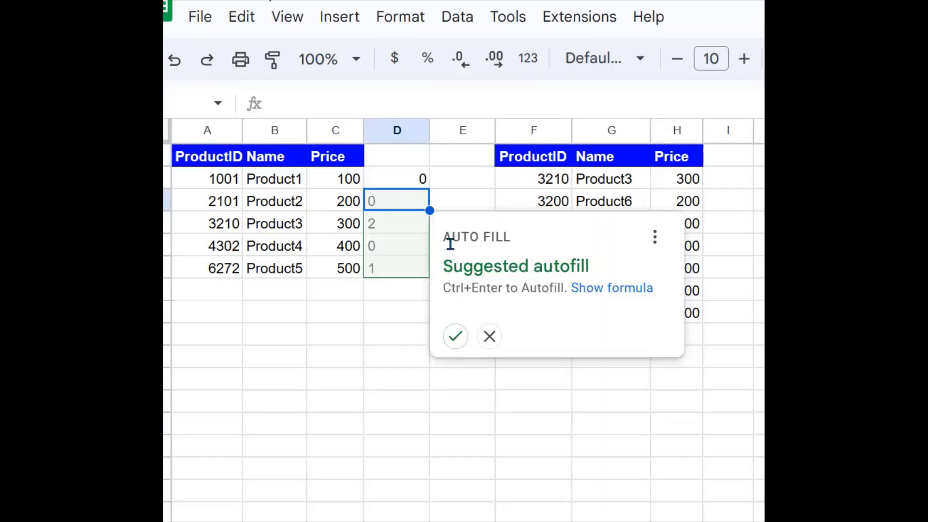
click(454, 339)
click(416, 353)
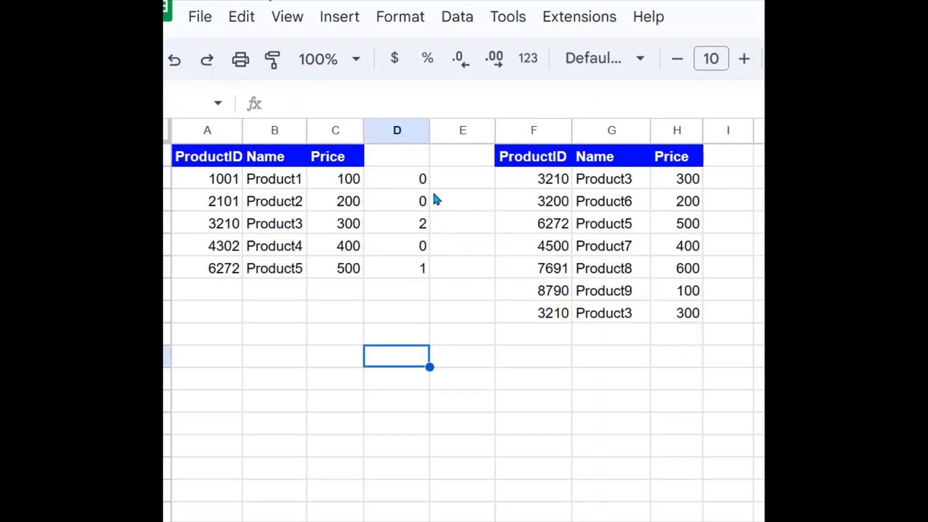
click(435, 199)
drag(273, 182, 424, 205)
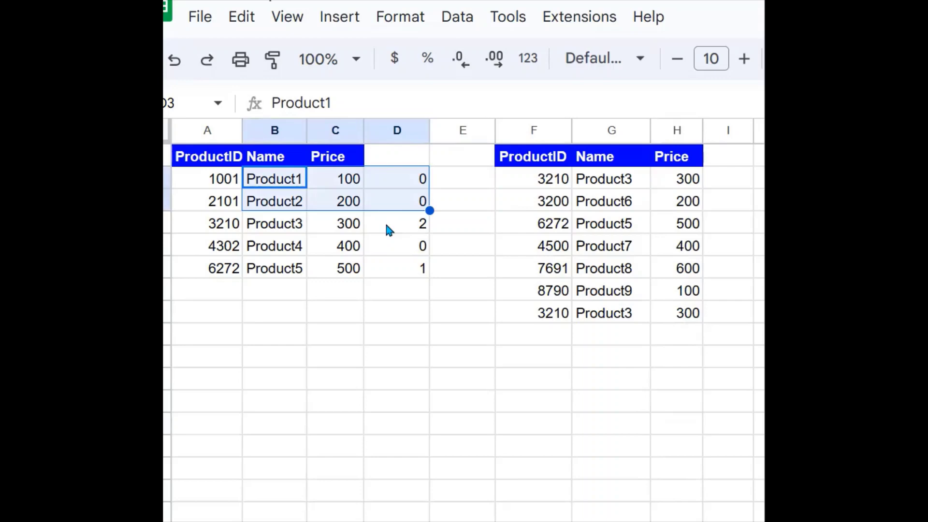
click(415, 230)
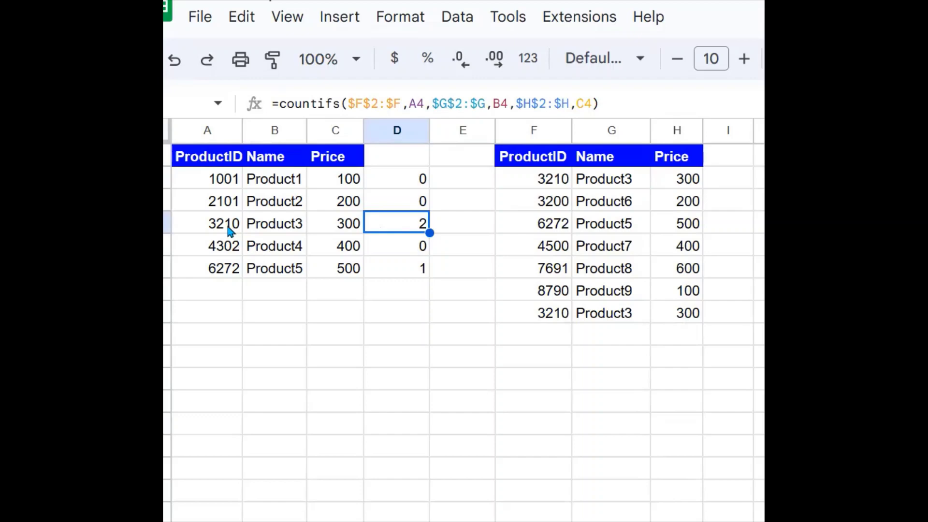
drag(230, 231, 297, 228)
drag(368, 220, 425, 223)
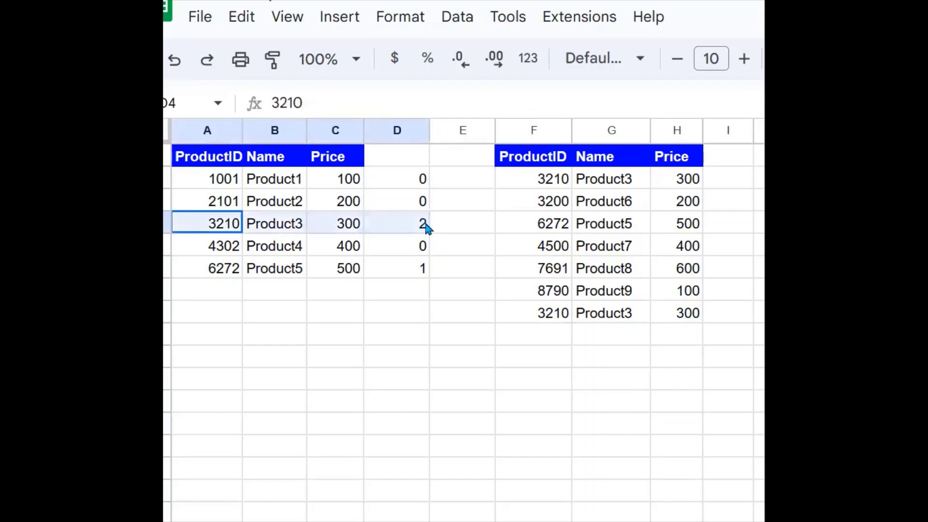
drag(568, 184, 696, 183)
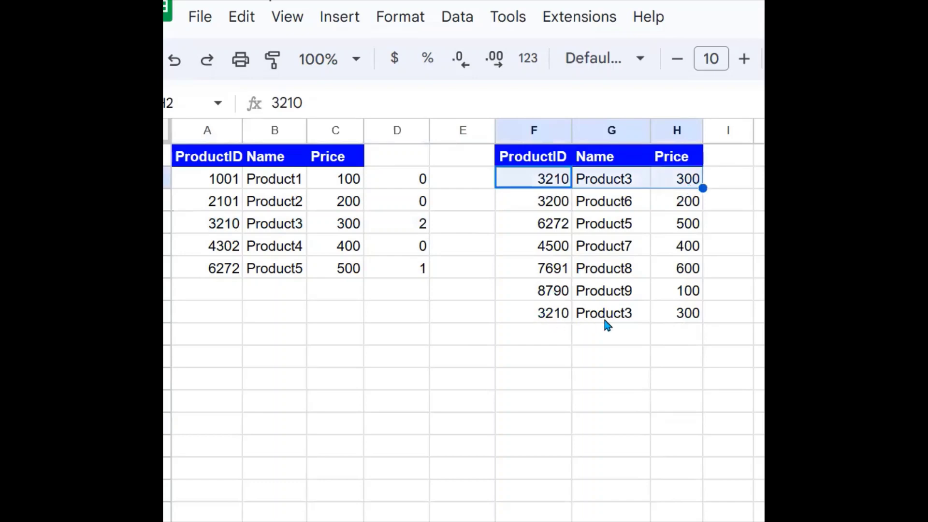
drag(551, 319, 679, 323)
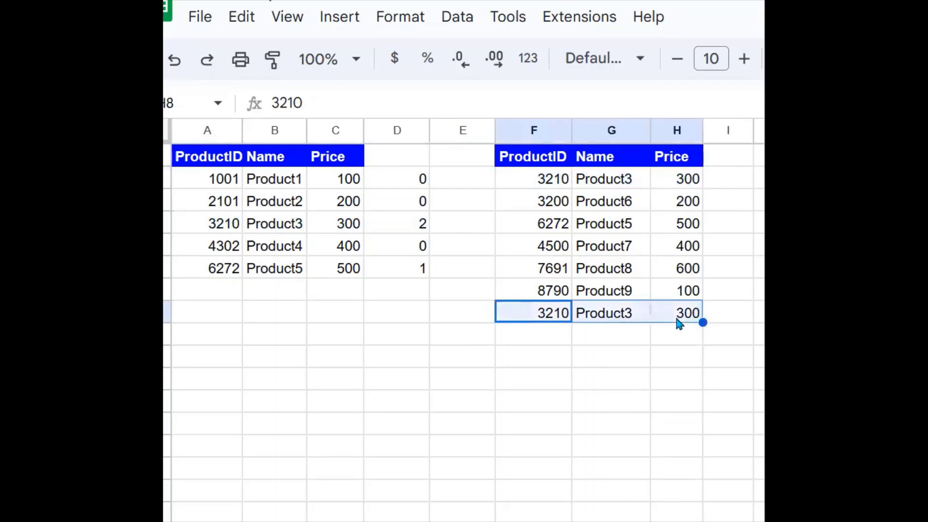
click(422, 227)
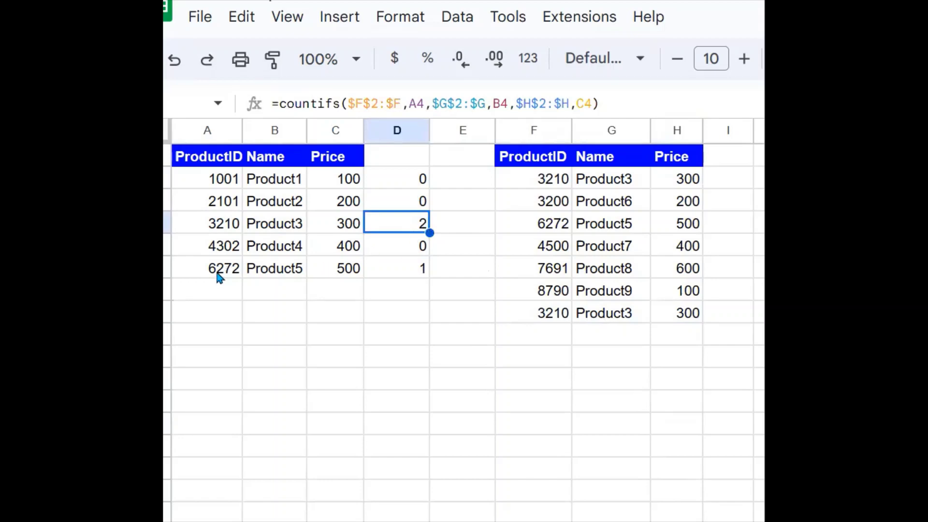
drag(218, 276, 421, 271)
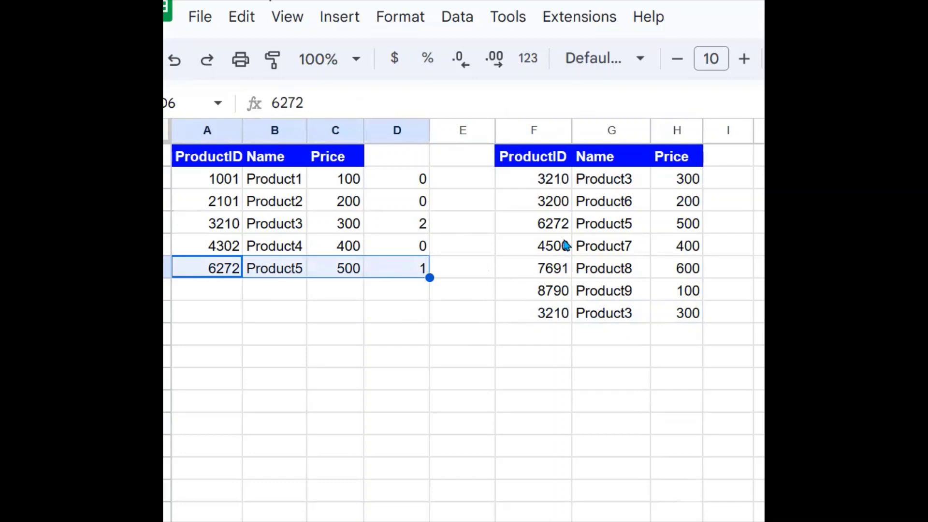
drag(565, 224, 700, 231)
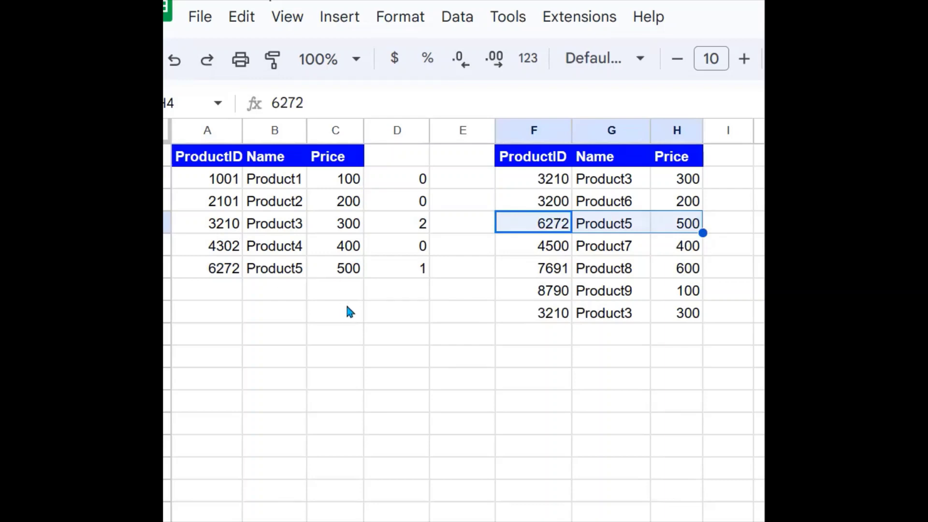
click(356, 228)
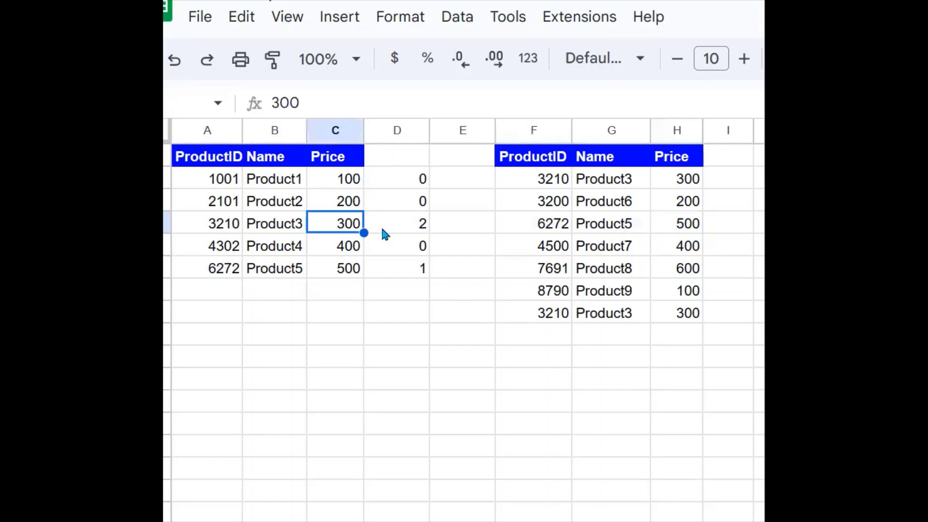
click(313, 103)
key(BackSpace)
key(BackSpace)
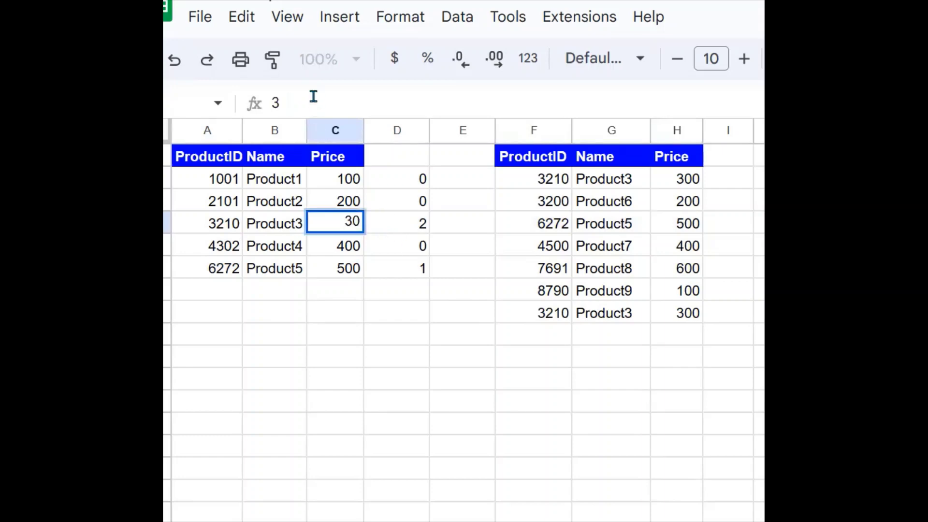
text(100)
key(BackSpace)
key(BackSpace)
key(BackSpace)
key(BackSpace)
text(100)
key(Return)
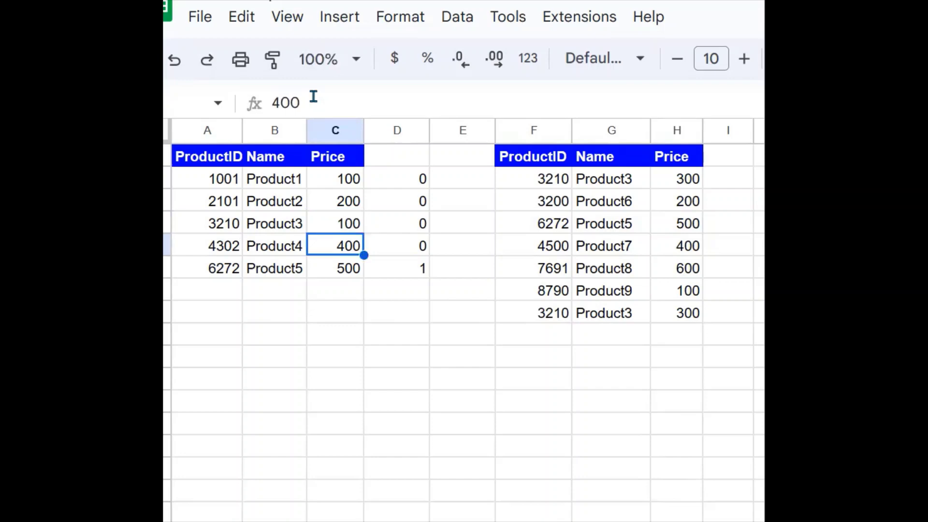
click(418, 223)
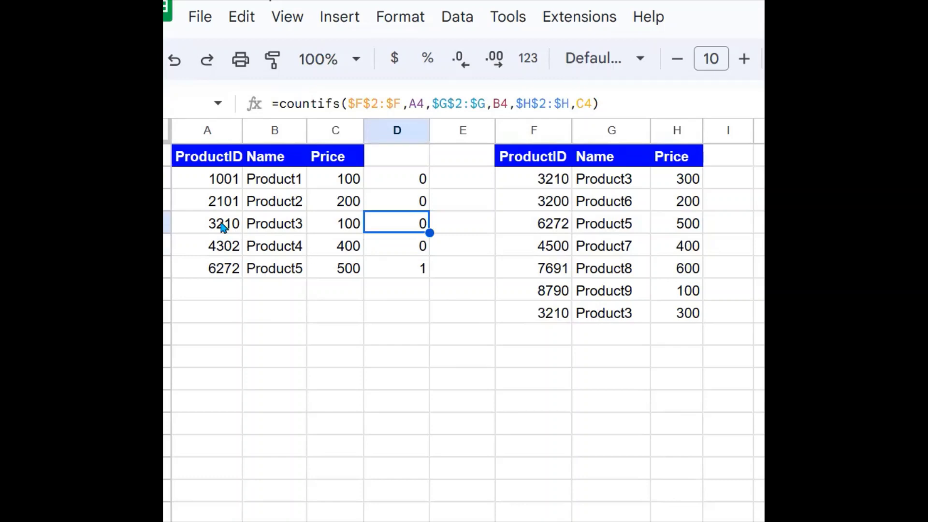
click(277, 230)
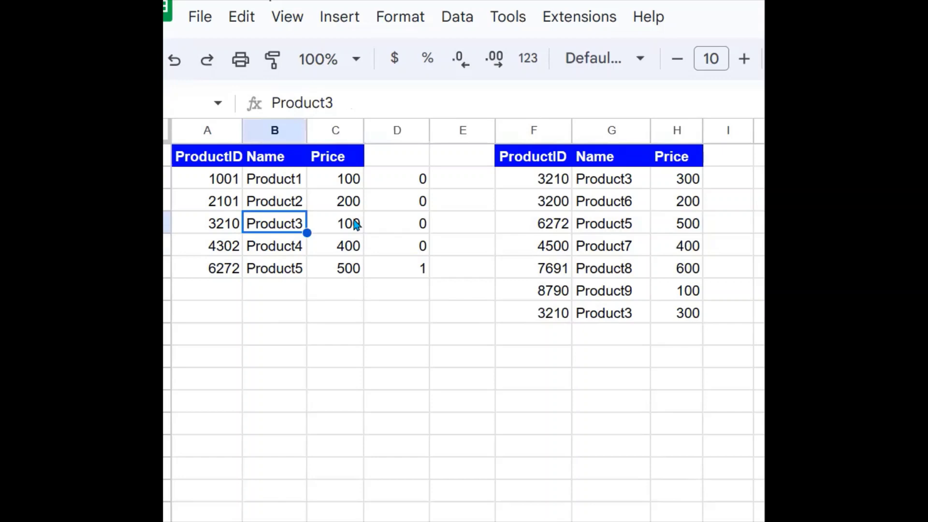
click(356, 225)
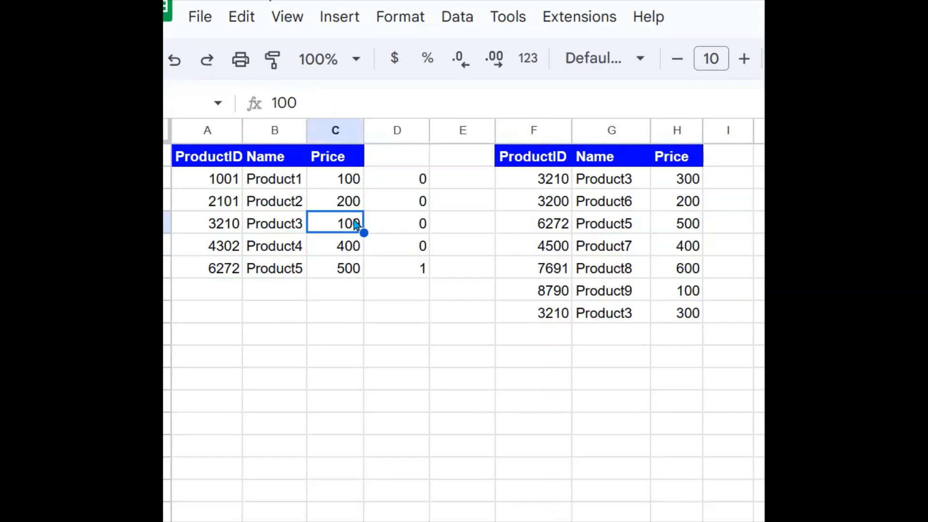
click(408, 223)
click(355, 235)
text(300)
key(Return)
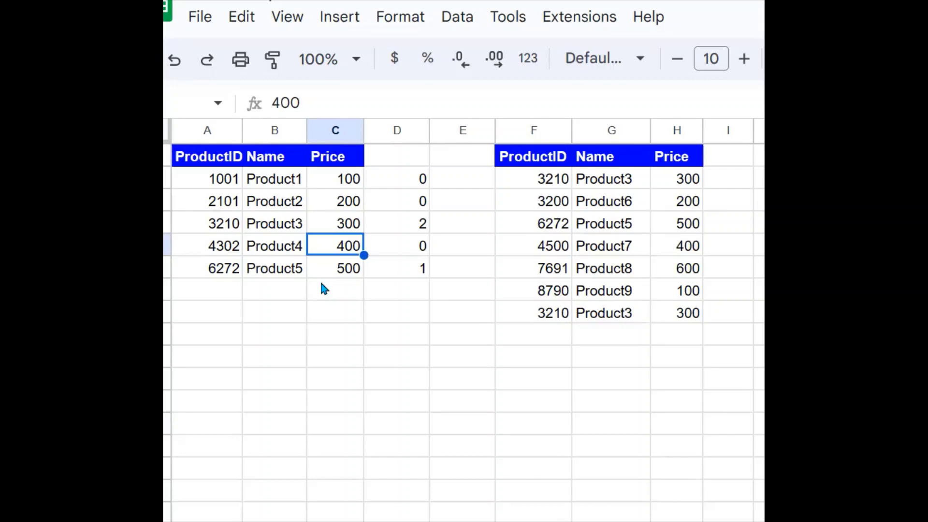
click(356, 274)
- Review the COUNTIFS formulas in column D, ending back on D2
key(Up)
key(Up)
click(368, 250)
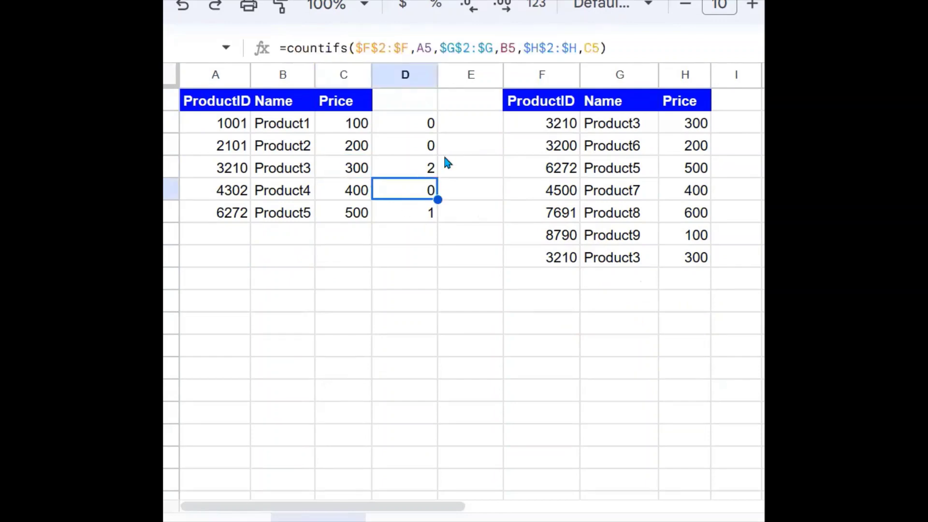
click(439, 127)
click(274, 175)
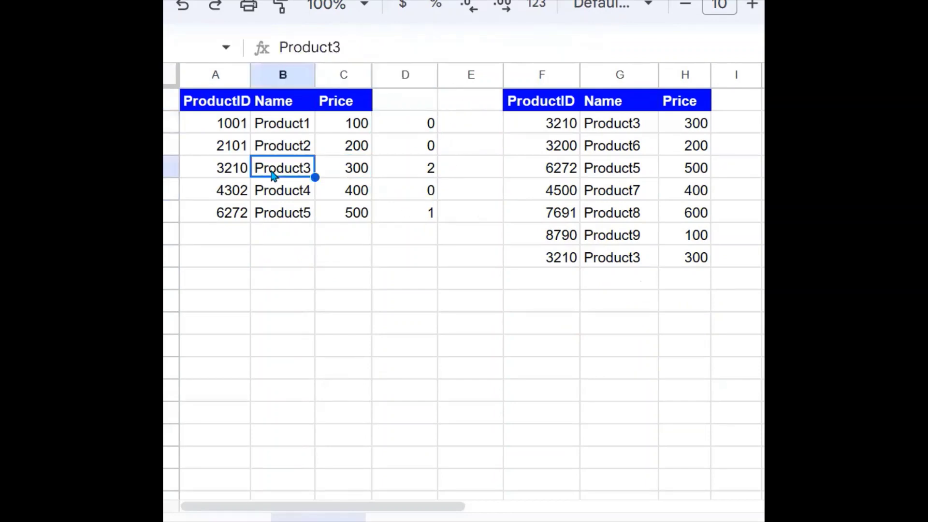
click(404, 125)
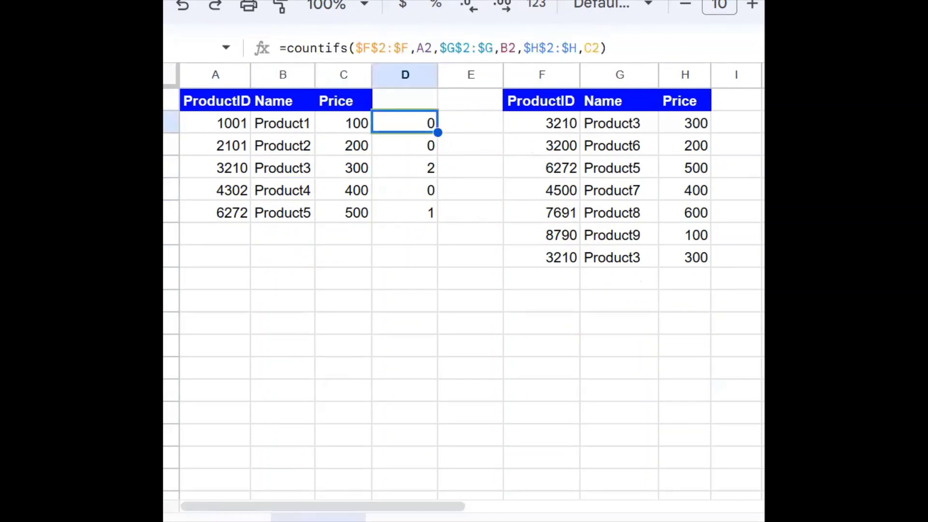
click(434, 234)
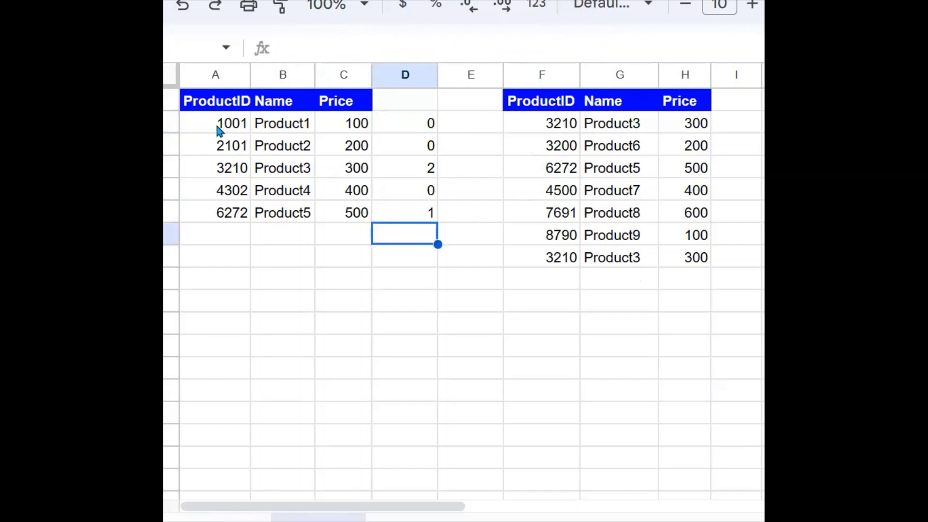
click(218, 130)
click(432, 128)
- Copy the entire D2 formula from the formula bar and select the first table A2:D6
click(621, 50)
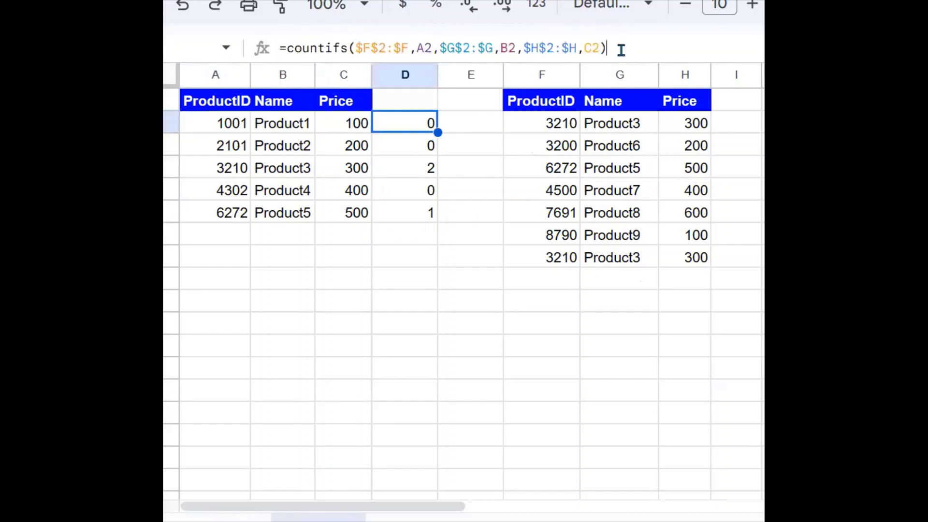
drag(621, 50, 268, 50)
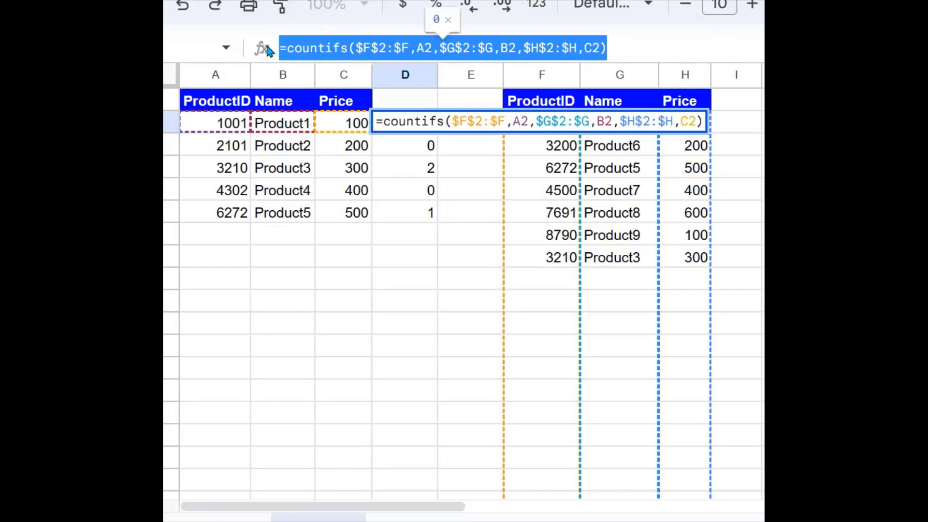
key(Escape)
click(284, 182)
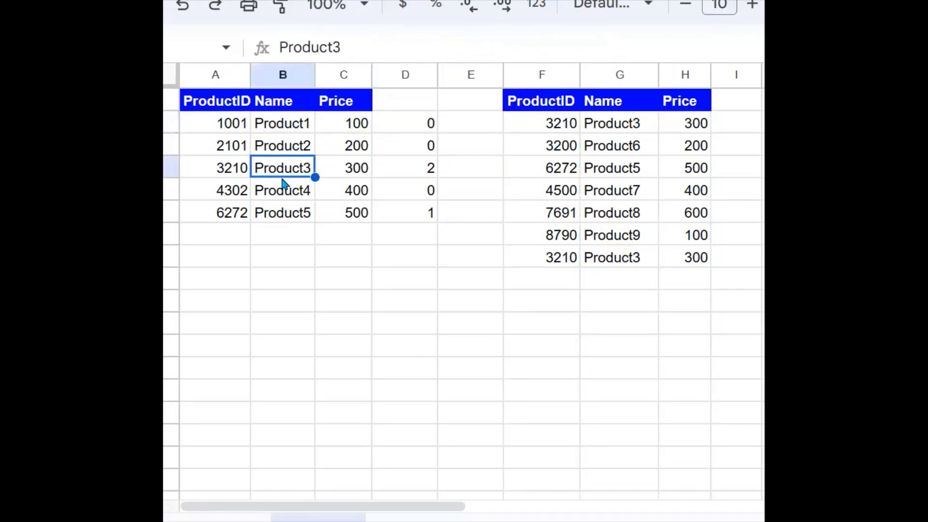
drag(222, 128, 253, 130)
drag(393, 181, 407, 210)
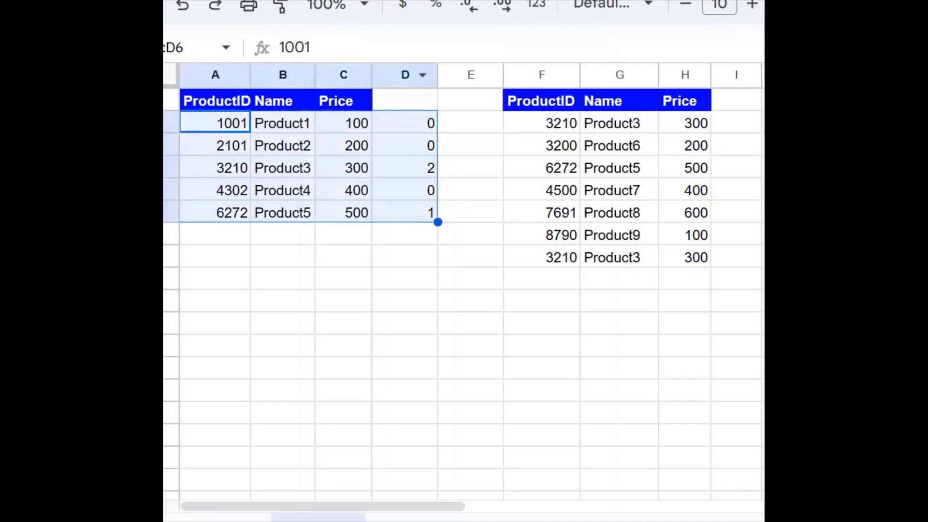
- Add a Format > Conditional formatting rule for A2:D6 using the 'Custom formula is' condition
click(422, 23)
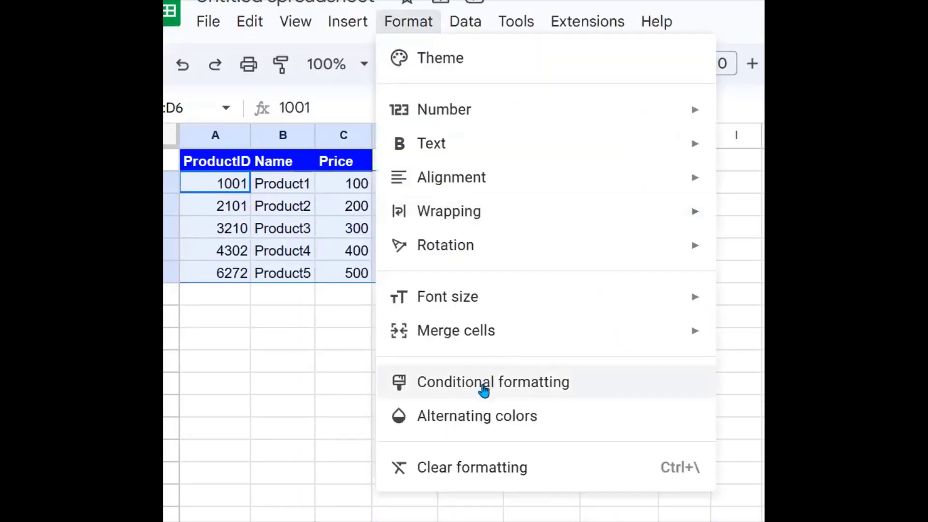
click(483, 390)
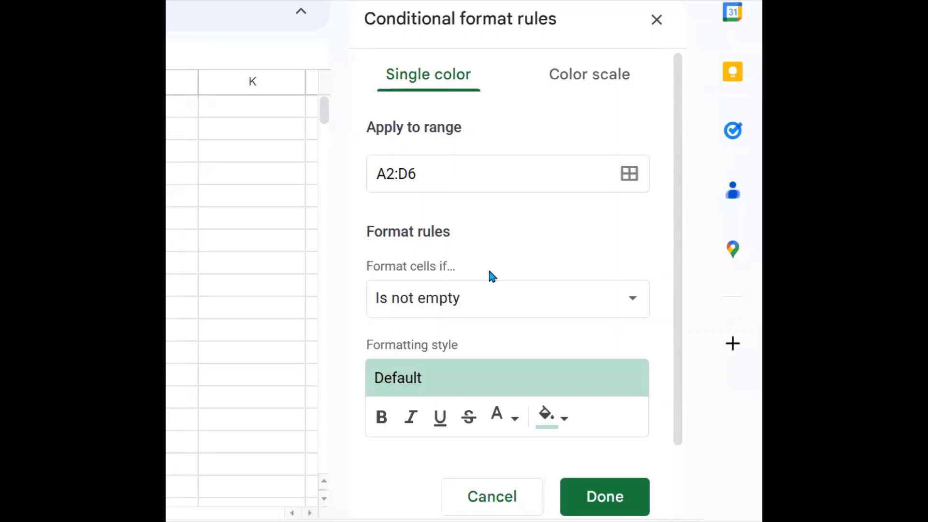
click(633, 301)
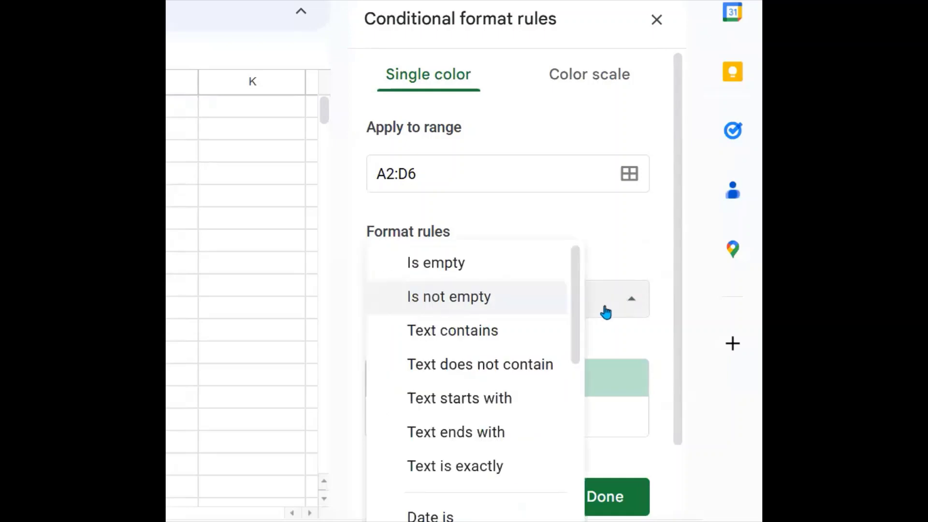
drag(576, 300, 553, 463)
scroll(554, 463, down, 1)
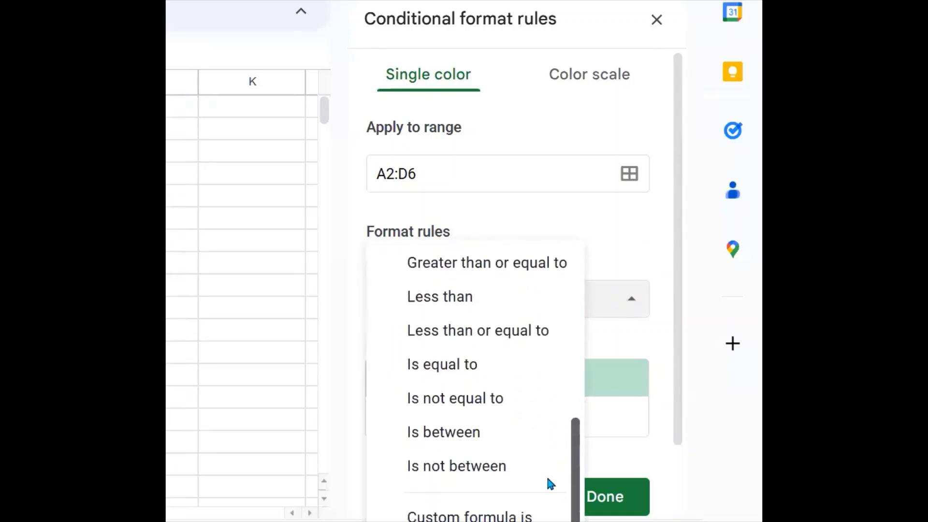
click(483, 515)
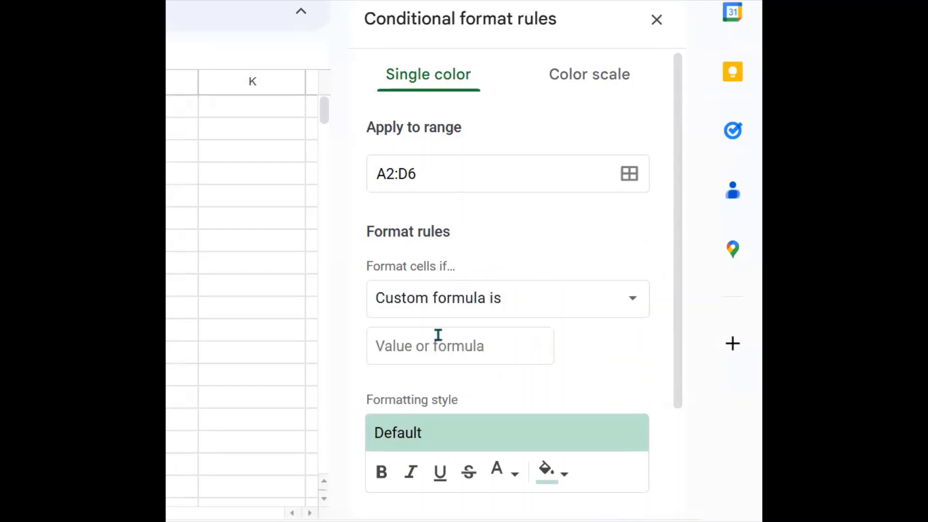
- Use the pasted COUNTIFS formula followed by >0 as the rule, with yellow fill, and save it
click(400, 337)
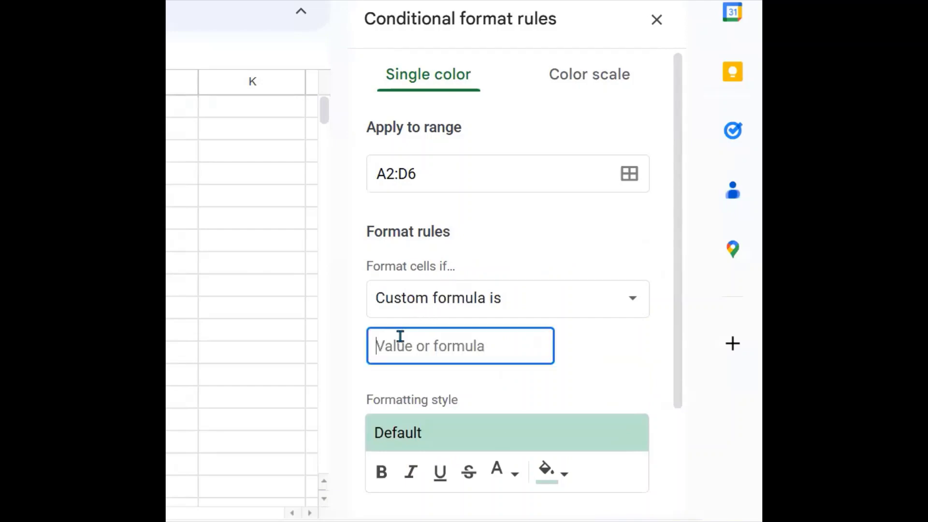
key(ctrl+v)
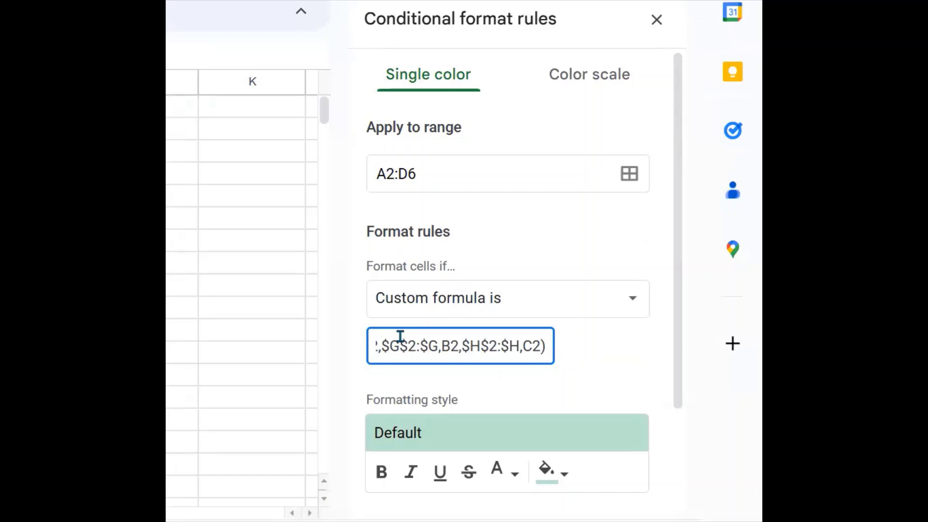
text(>)
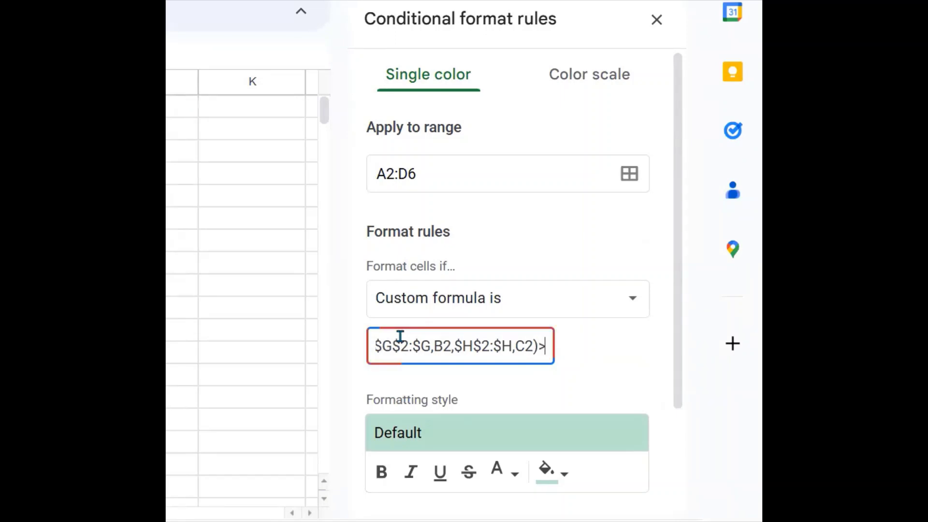
text(0)
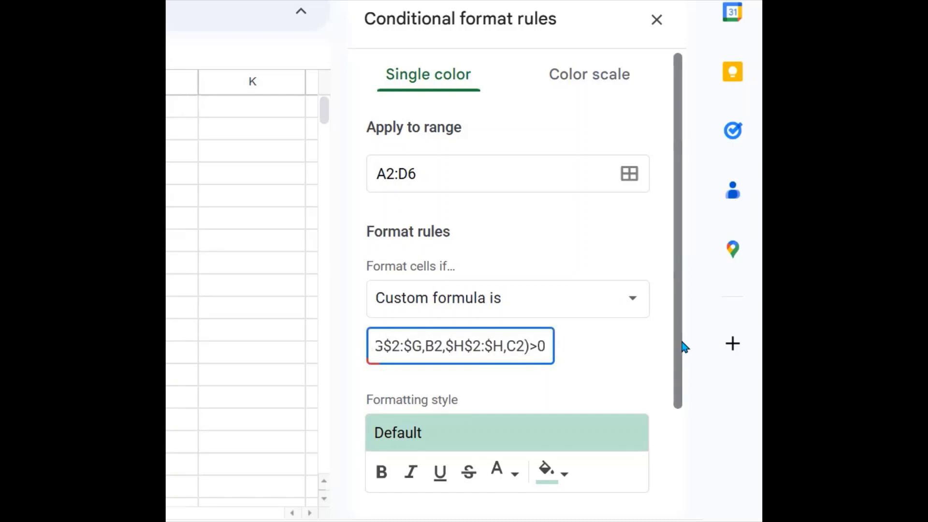
drag(681, 344, 680, 468)
click(547, 335)
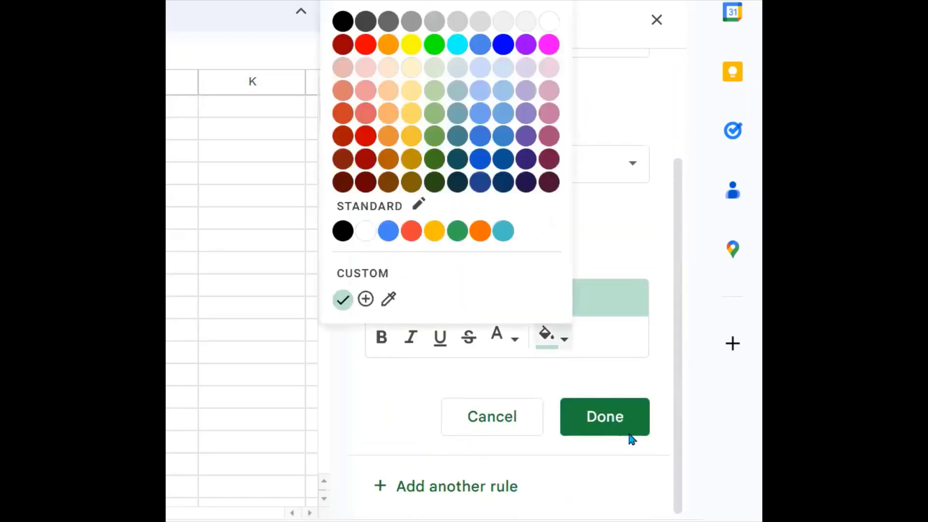
click(410, 47)
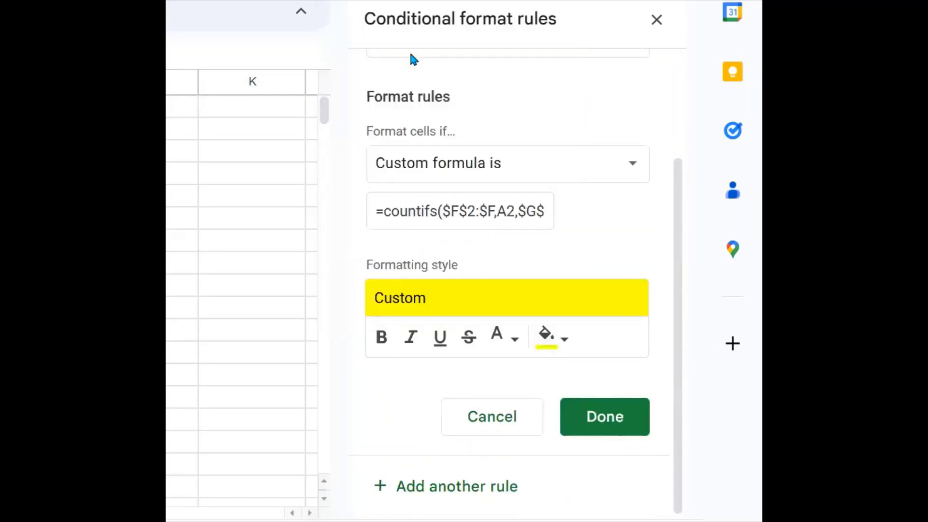
click(612, 419)
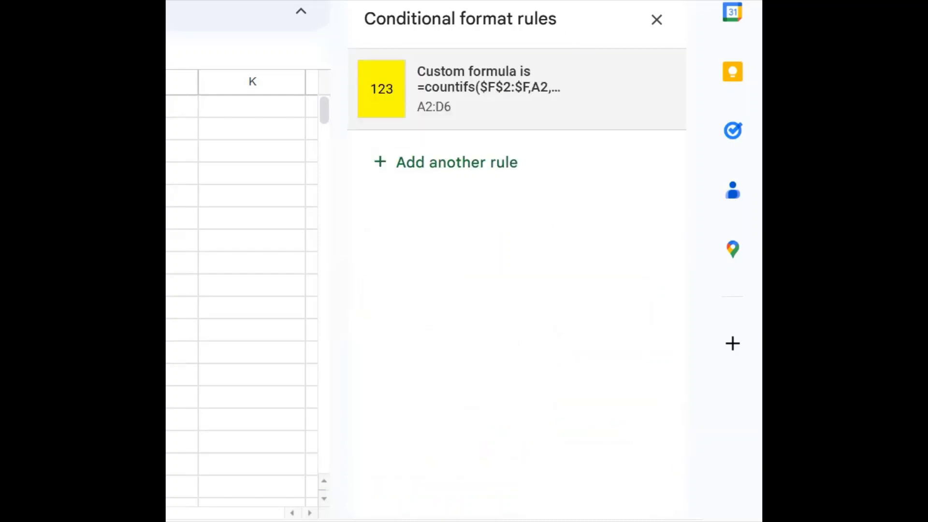
- Close the Conditional format rules sidebar and deselect to reveal ProductIDs 3210 and 6272 in yellow
click(657, 19)
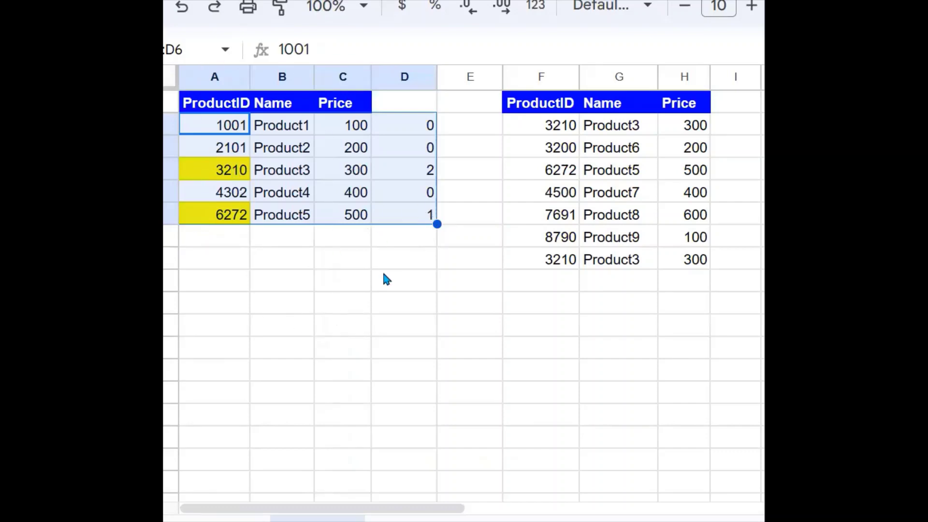
click(418, 248)
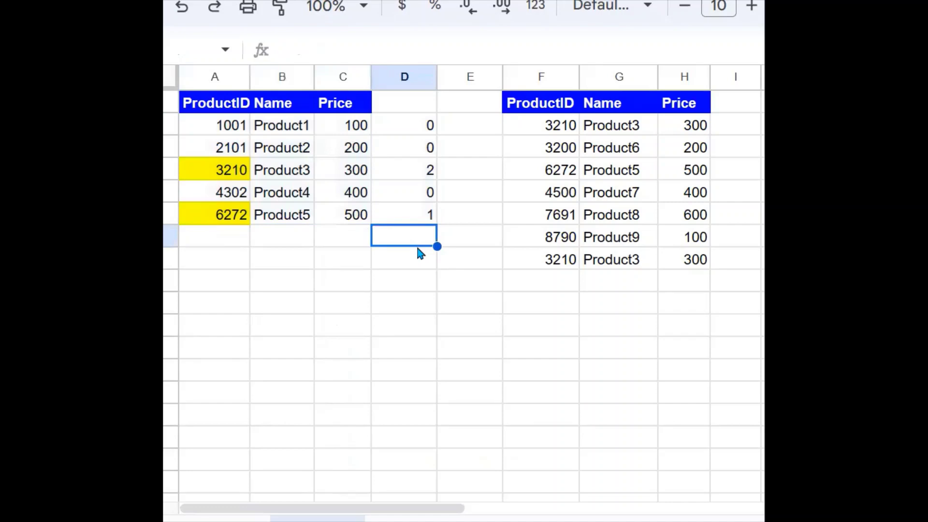